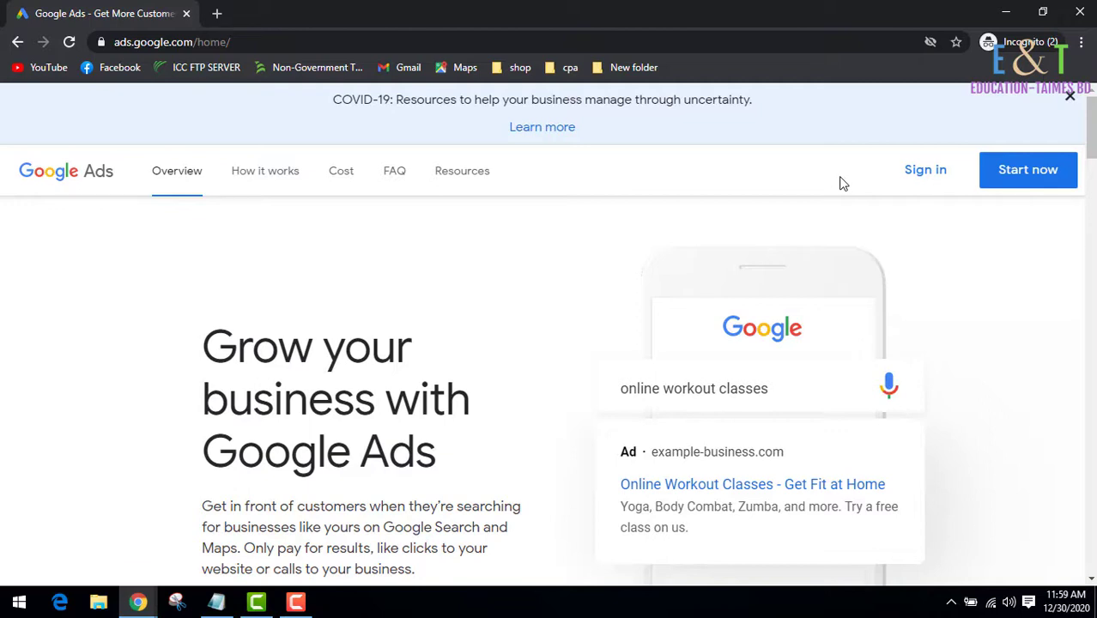
# - Start a new Google Ads campaign with the goal "Get more visits to your physical location" and continue to the business name
pyautogui.click(1028, 175)
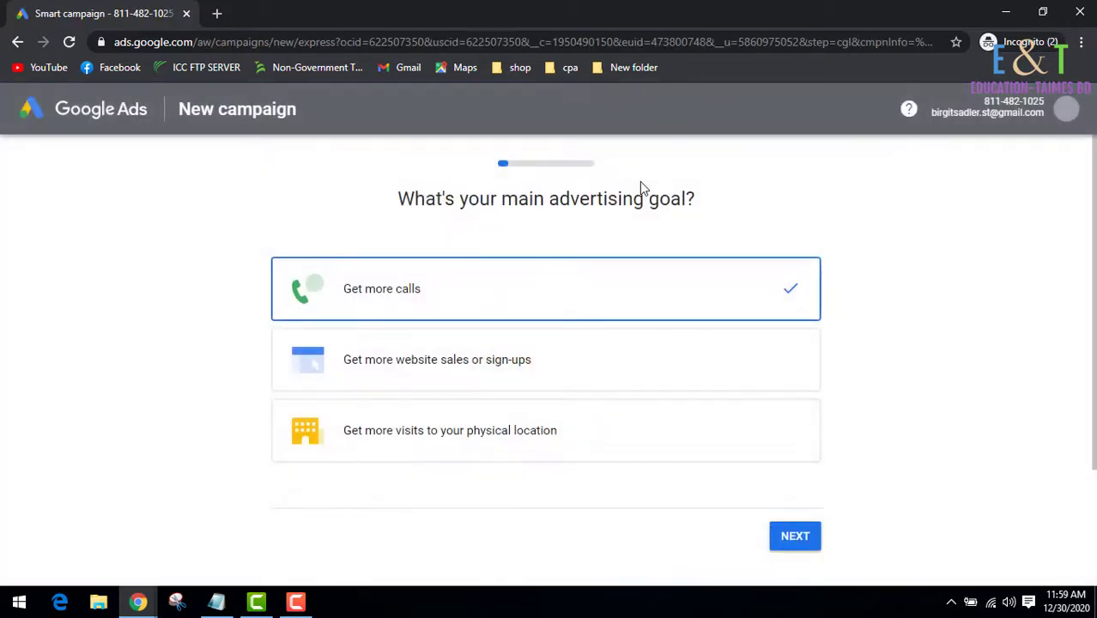
pyautogui.scroll(-1, 153, 290)
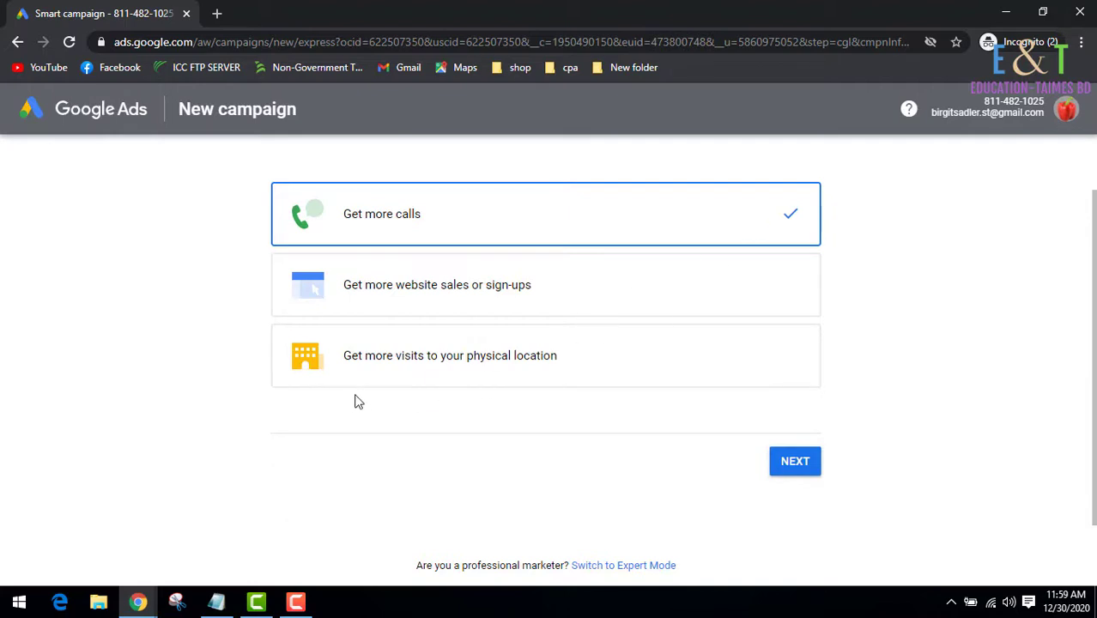
pyautogui.click(462, 365)
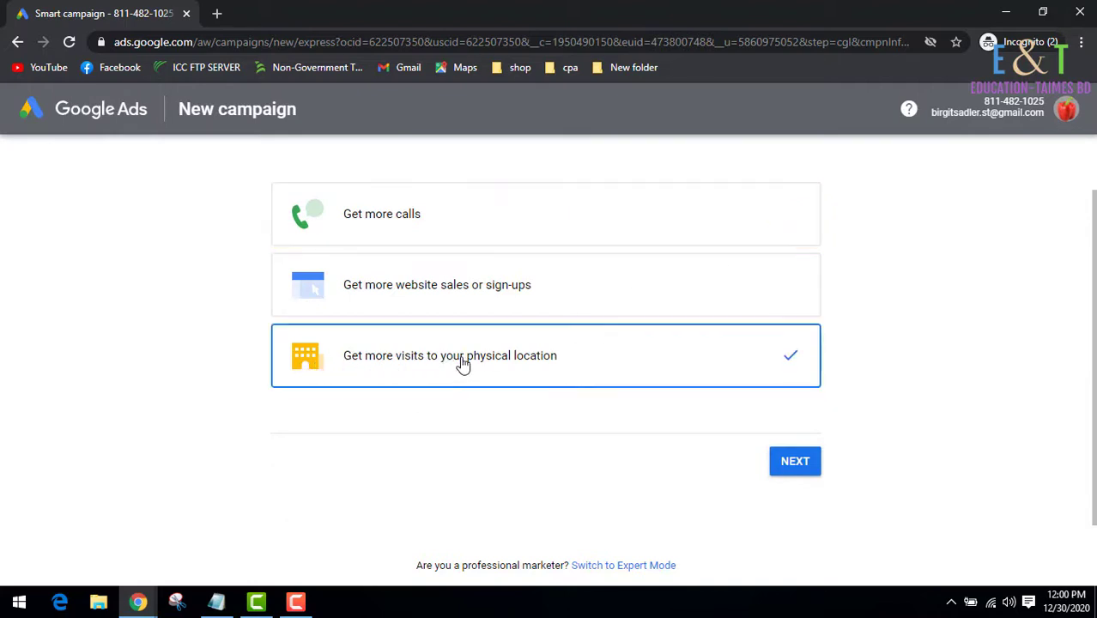
pyautogui.click(795, 462)
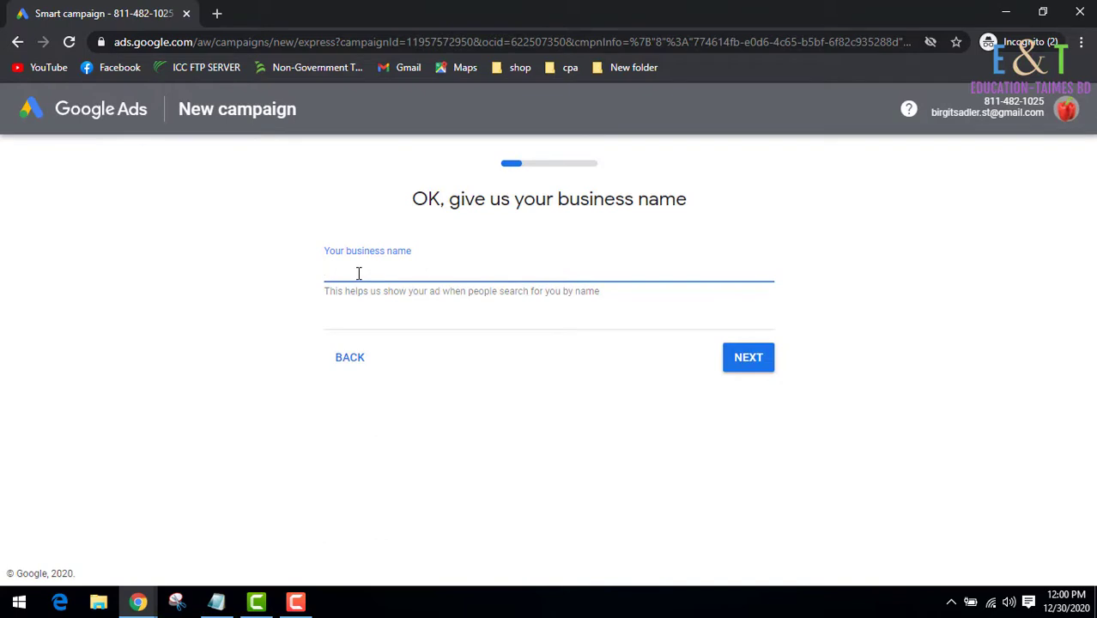
# - Enter GIFT OFFERS as the business name and GIFTCARDBOX4U.COM as the website people reach from the ad
pyautogui.write('GIFT OFFERS')
pyautogui.click(749, 358)
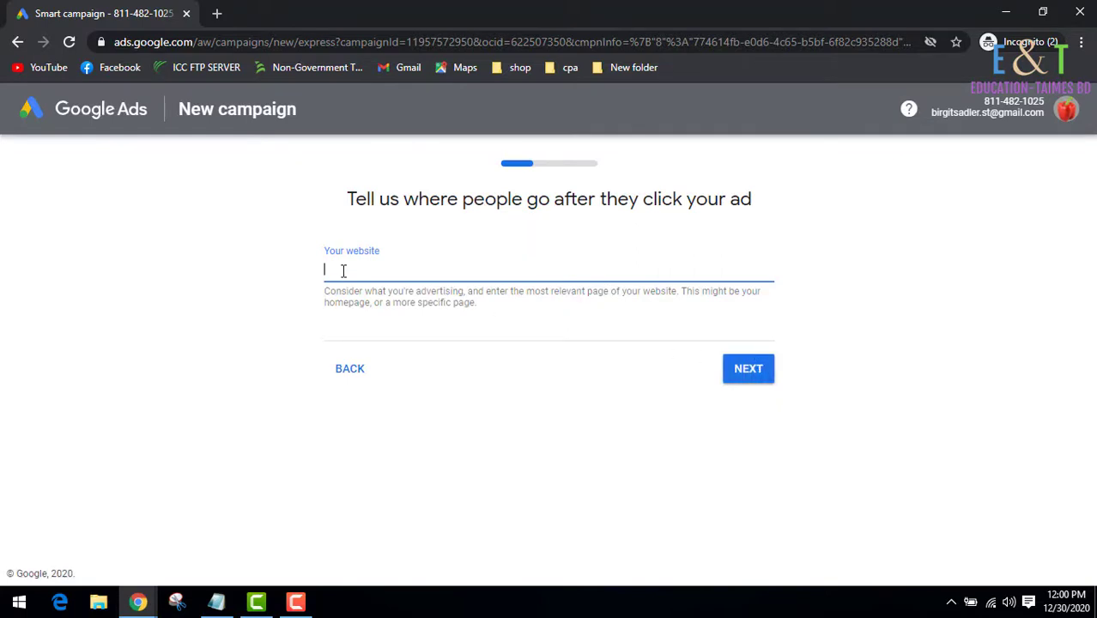
pyautogui.write('GIFTCARDBOX4U.')
pyautogui.click(741, 377)
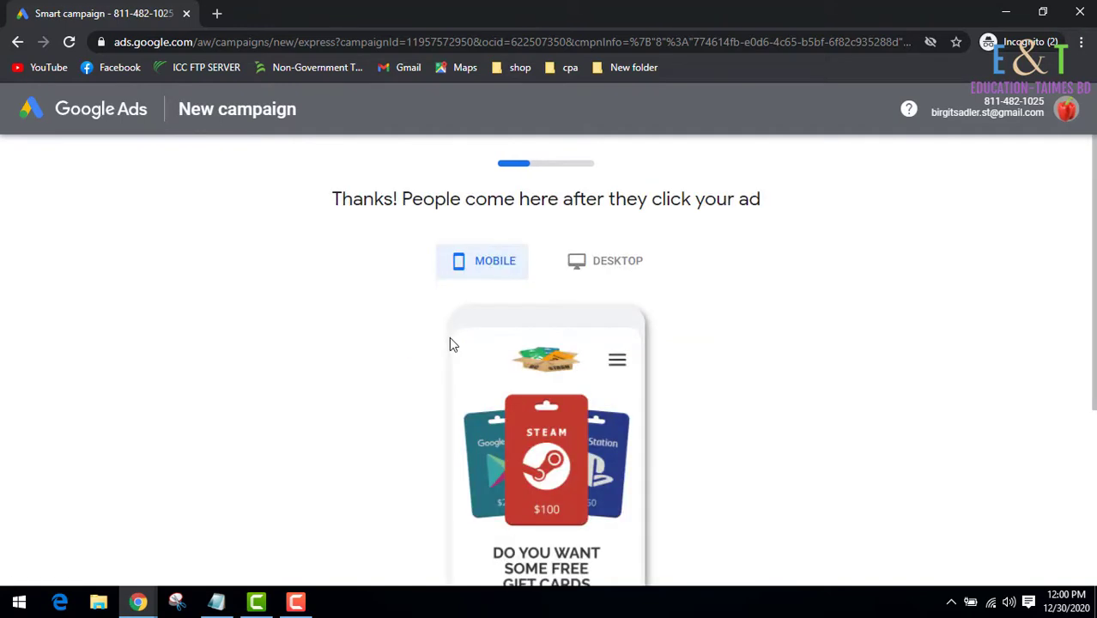
# - Check the landing page preview in the mobile and desktop views and proceed to writing the ad
pyautogui.scroll(-2, 453, 344)
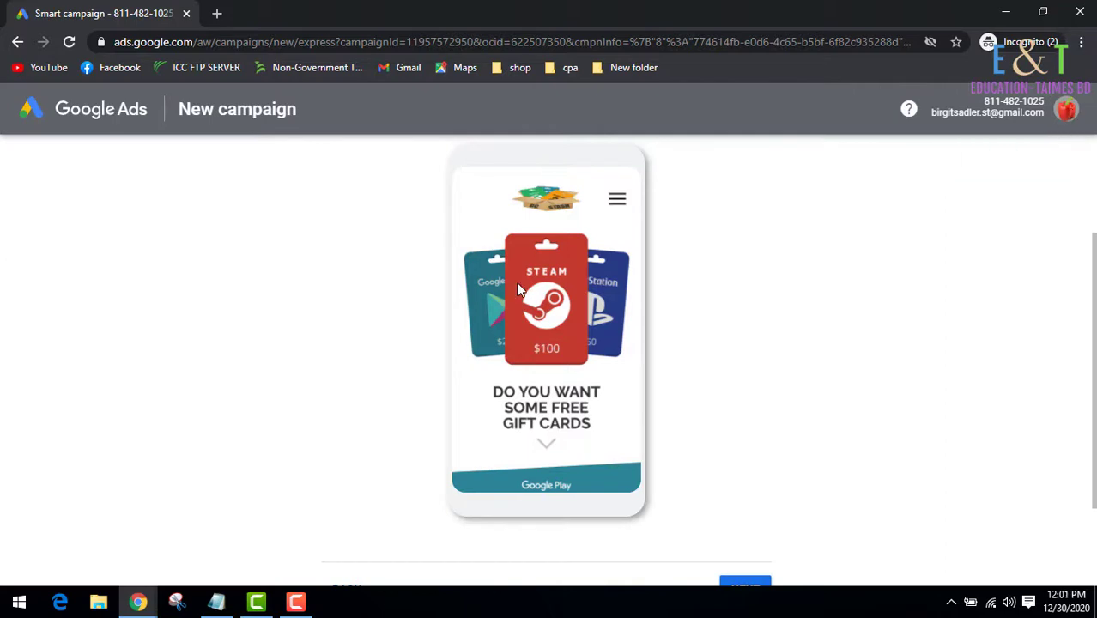
pyautogui.scroll(-2, 496, 386)
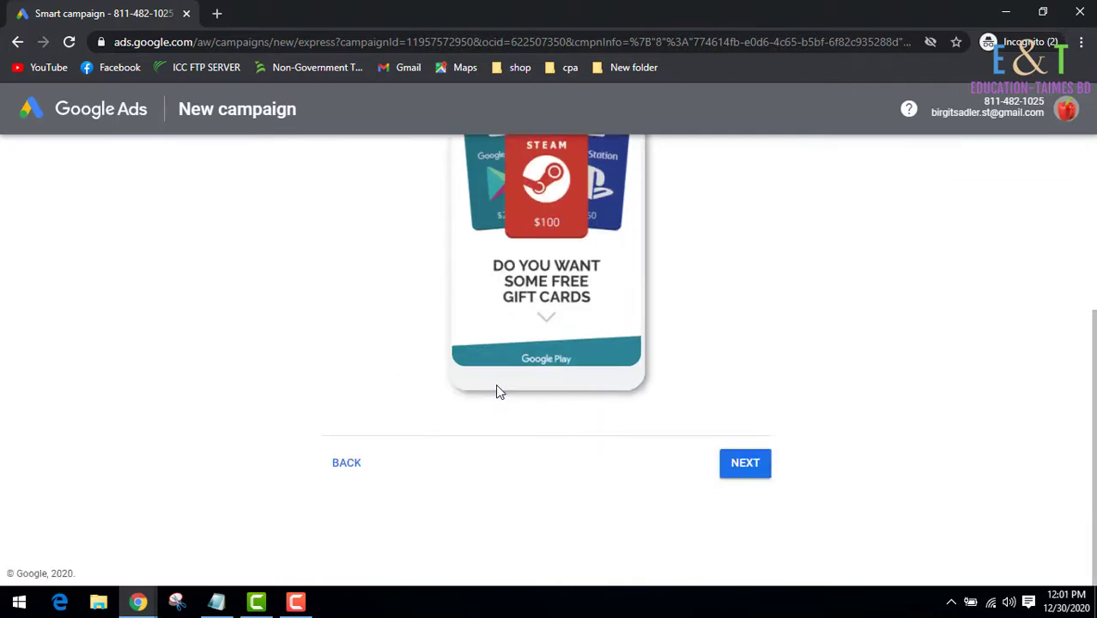
pyautogui.scroll(2, 528, 352)
pyautogui.scroll(2, 528, 349)
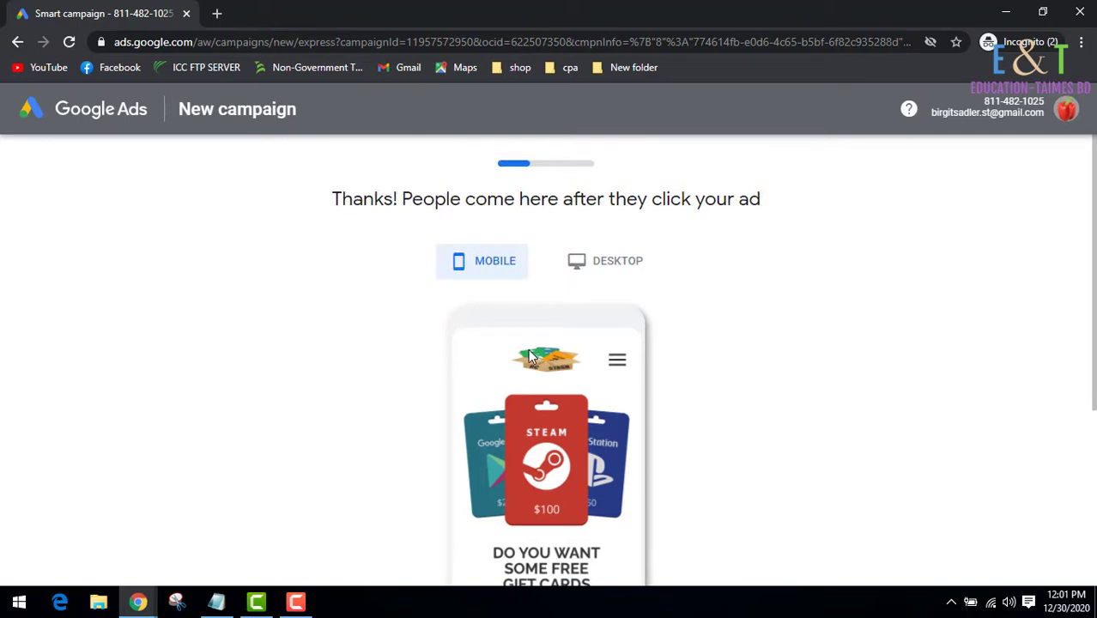
pyautogui.scroll(-2, 530, 356)
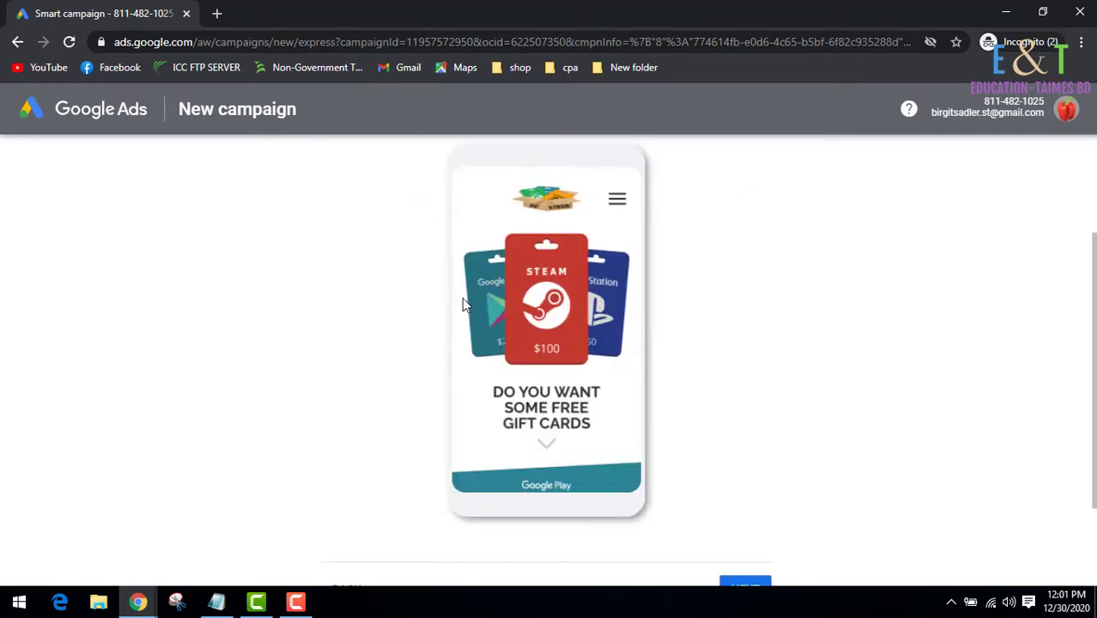
pyautogui.scroll(2, 564, 373)
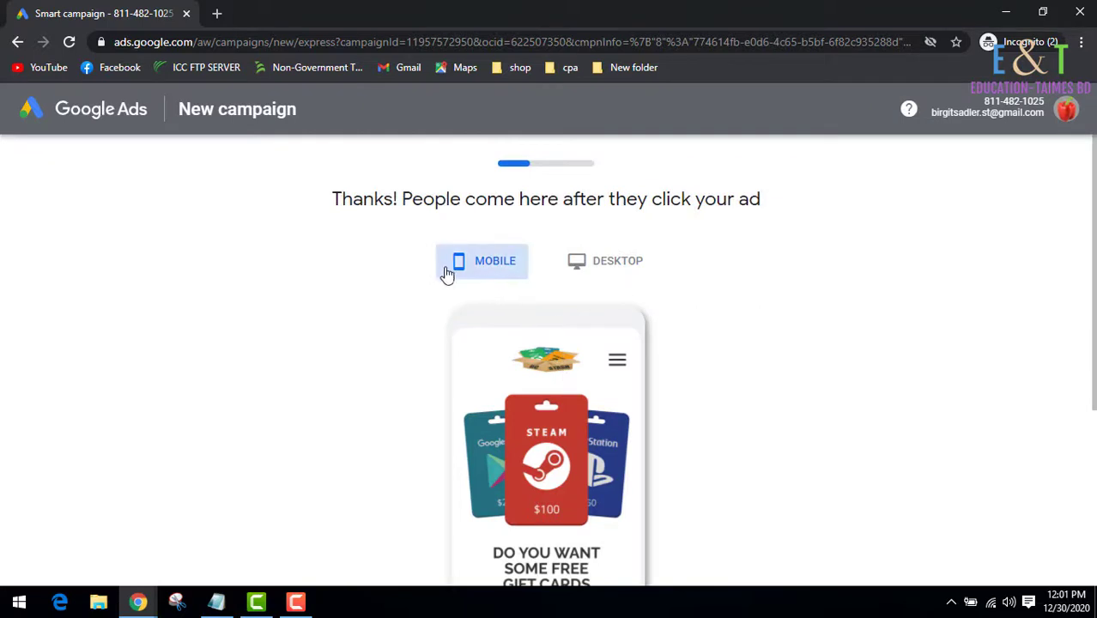
pyautogui.click(612, 270)
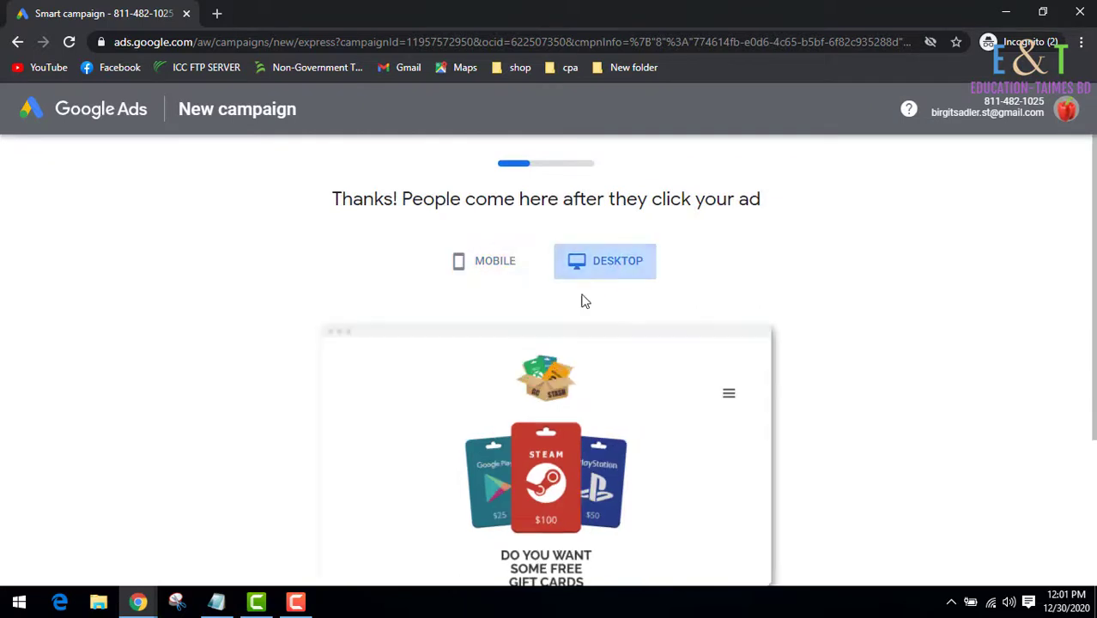
pyautogui.scroll(-3, 550, 369)
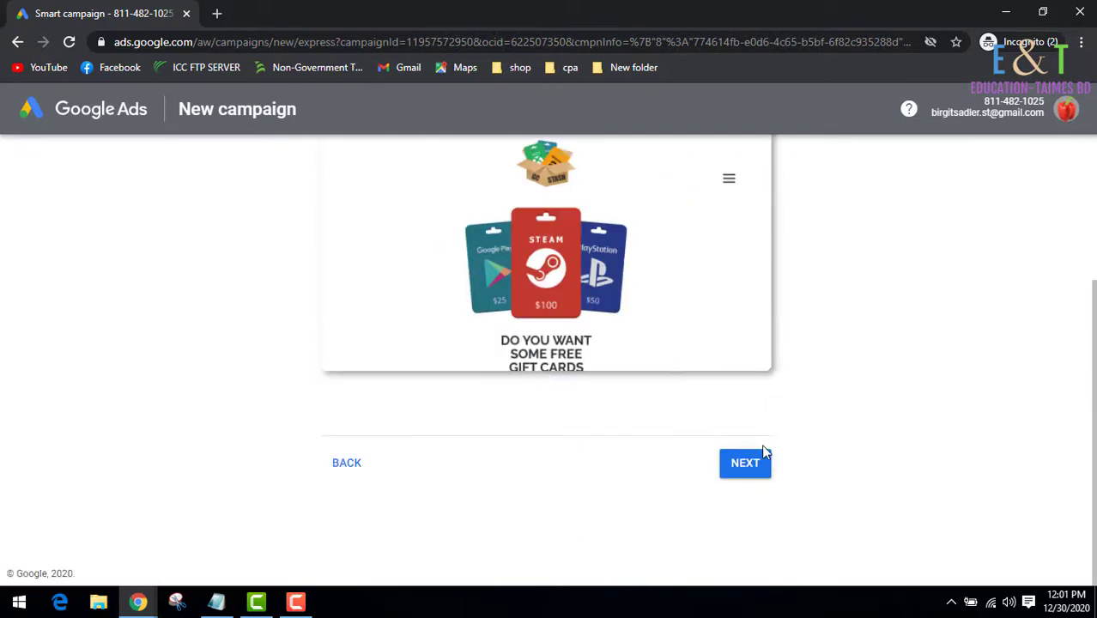
pyautogui.click(739, 465)
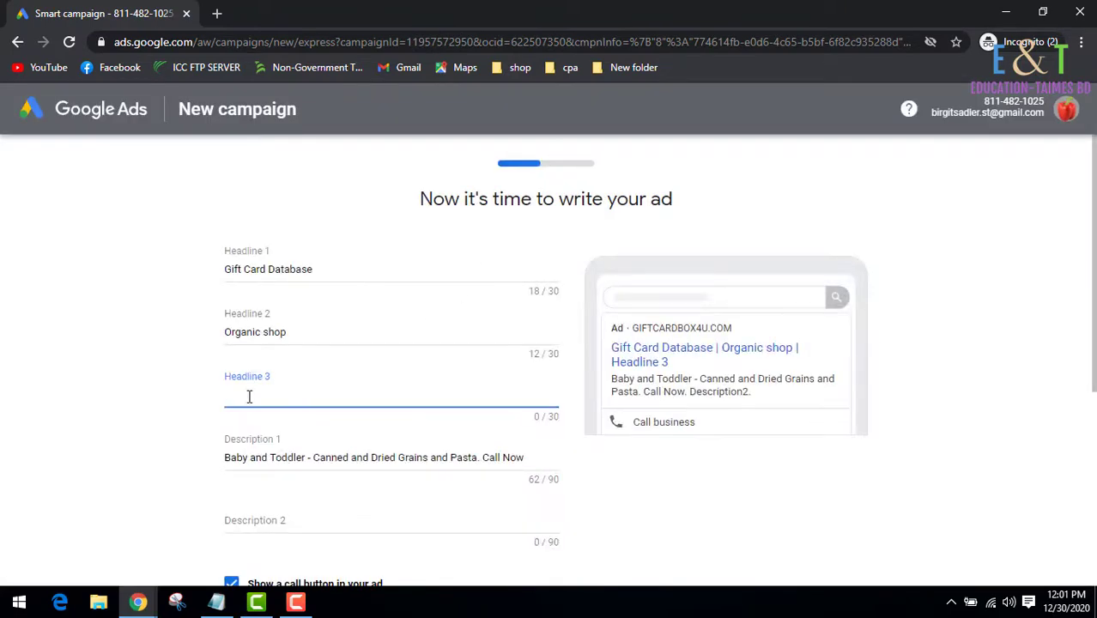
# - Enter GIFT CARD VALLEY as Headline 3 of the ad
pyautogui.scroll(-1, 249, 397)
pyautogui.write('GIFT CARD VALLEY')
pyautogui.scroll(-1, 247, 313)
pyautogui.scroll(-1, 247, 313)
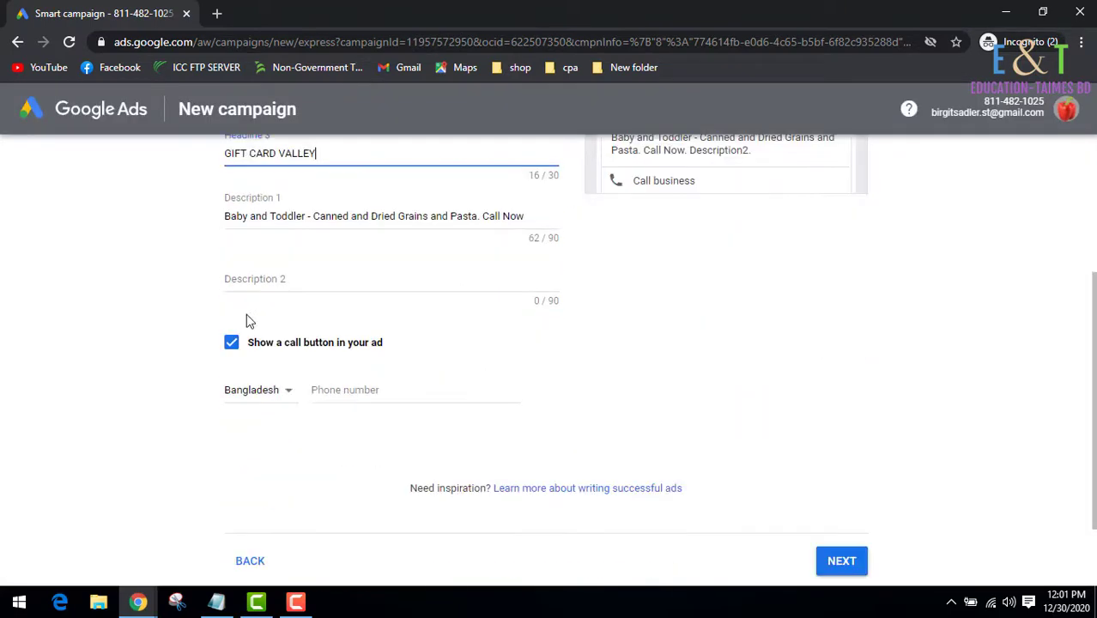
# - Remove "Call Now" from the end of the ad's Description 1
pyautogui.scroll(1, 247, 313)
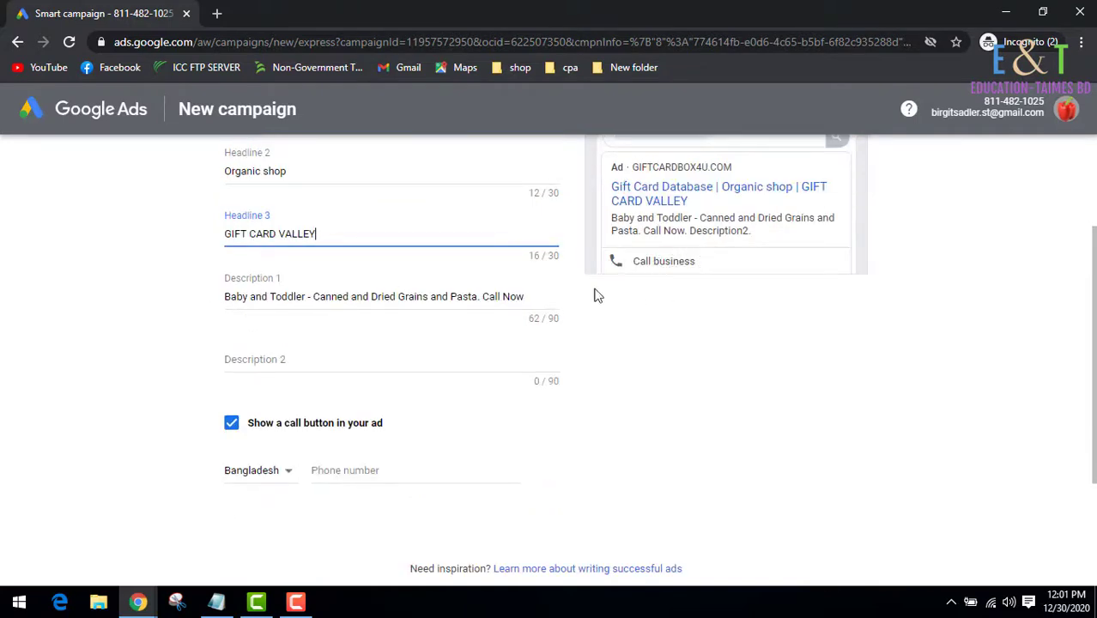
pyautogui.moveTo(520, 299); pyautogui.dragTo(484, 301)
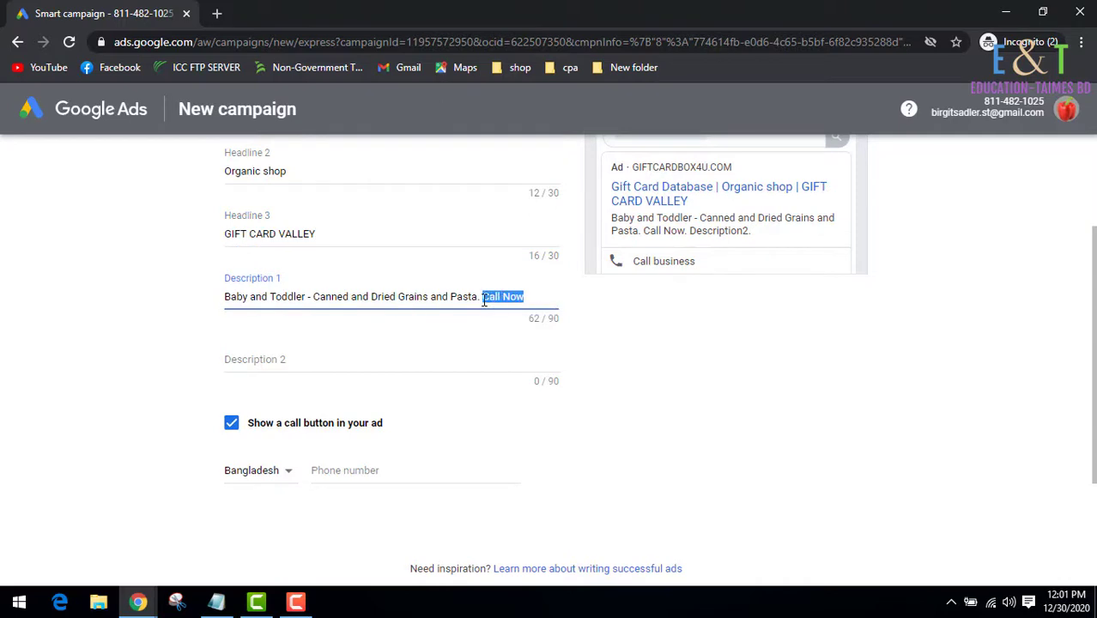
pyautogui.press('BackSpace')
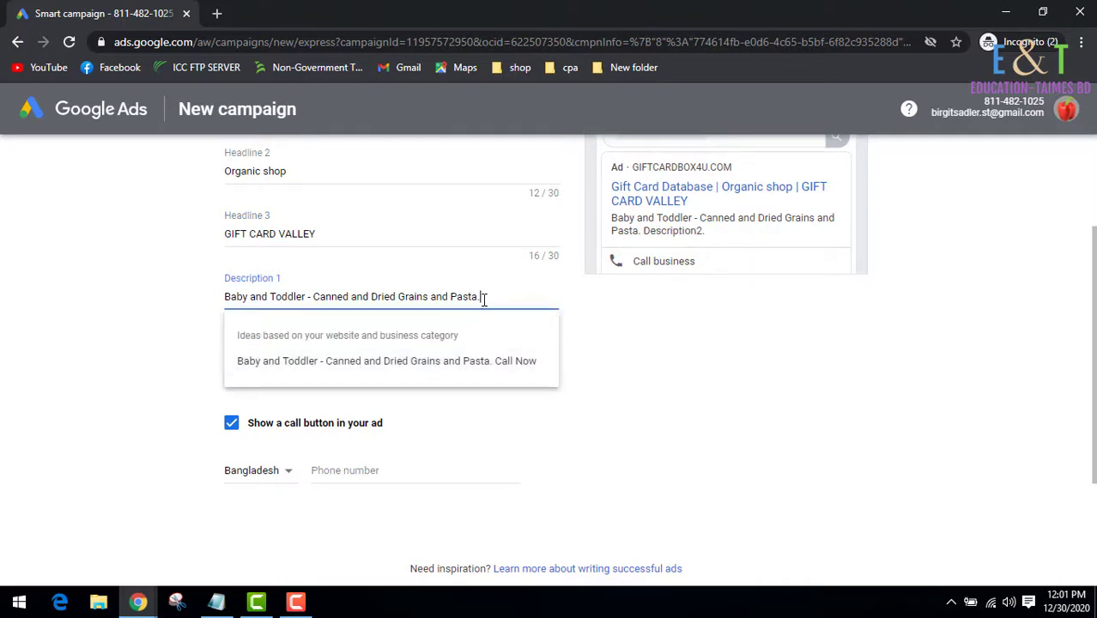
# - Enter "JOIN THIS WEBSITE THEN GET MORE GIFT CARD" as Description 2 and continue to the keyword themes
pyautogui.click(258, 360)
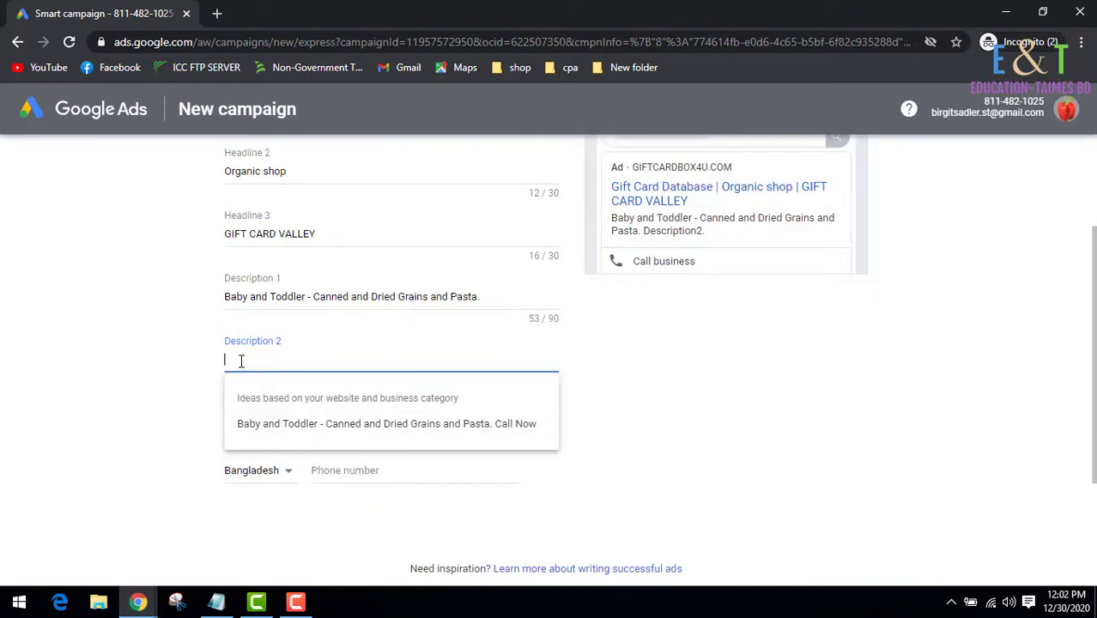
pyautogui.write('JOIN THIS WEBSITE THEN GET MORE GIFT CARD')
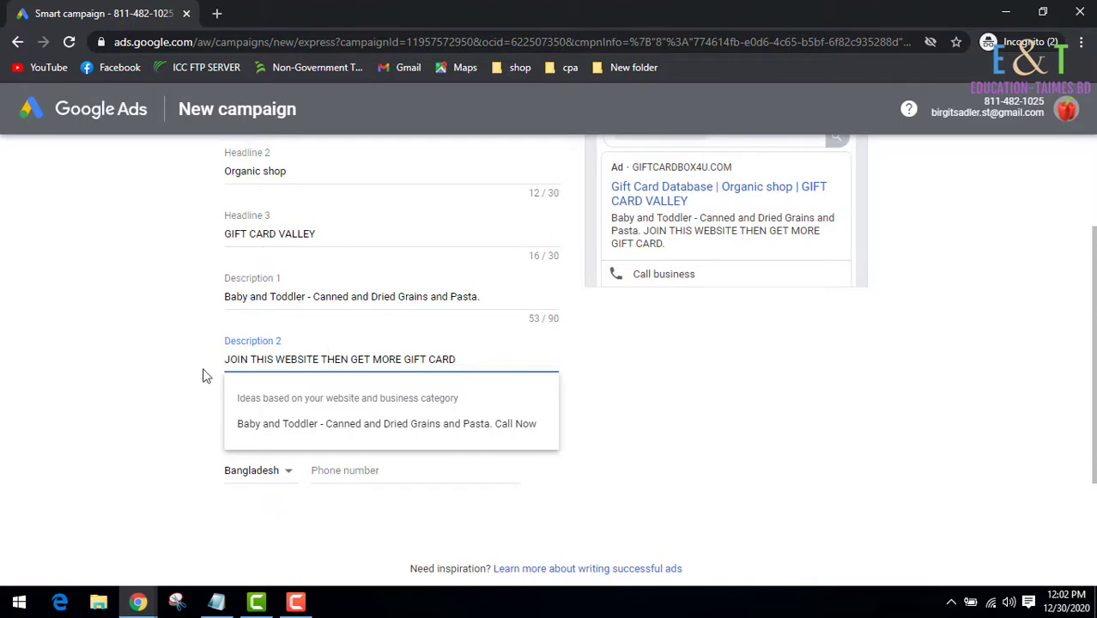
pyautogui.scroll(-2, 336, 324)
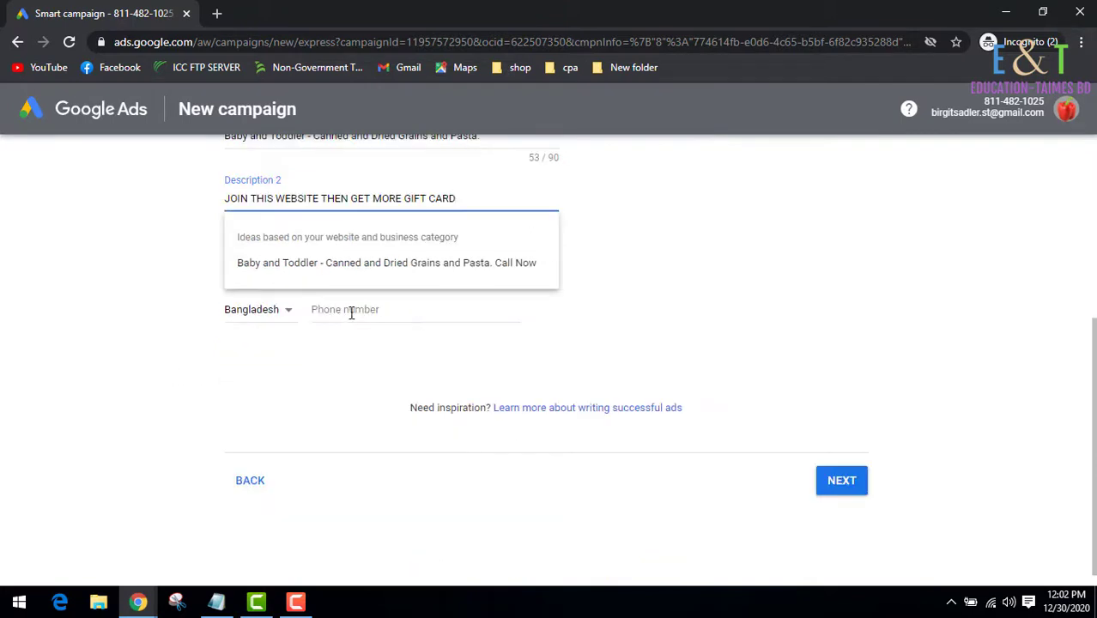
pyautogui.click(844, 483)
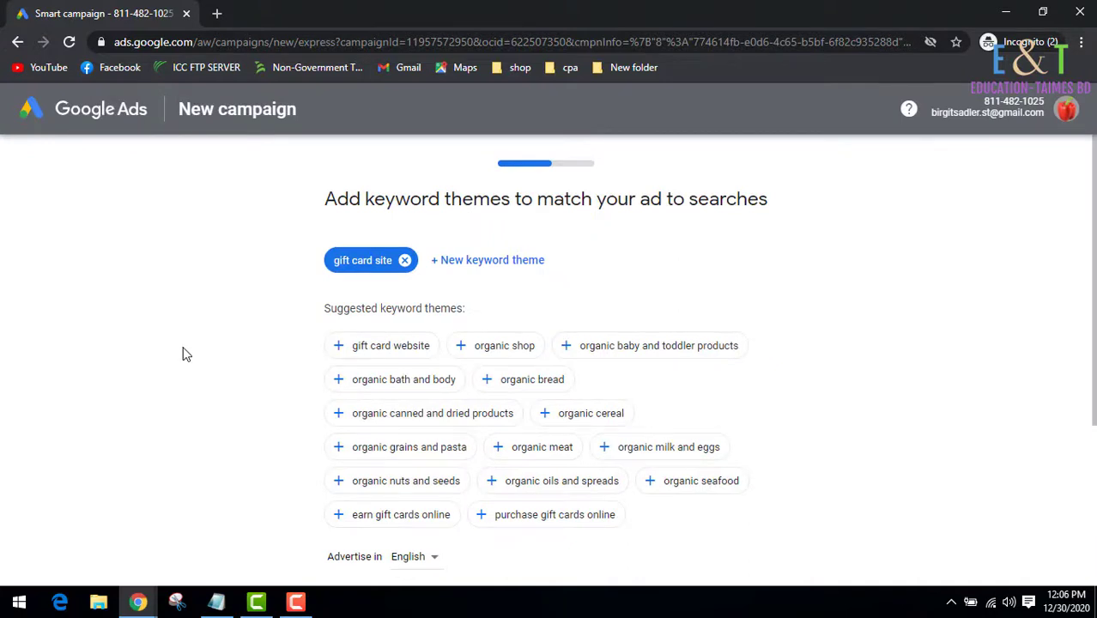
# - Look over the suggested keyword themes, keep only "gift card site" with English, and continue to the ad locations
pyautogui.scroll(-2, 182, 353)
pyautogui.scroll(1, 182, 353)
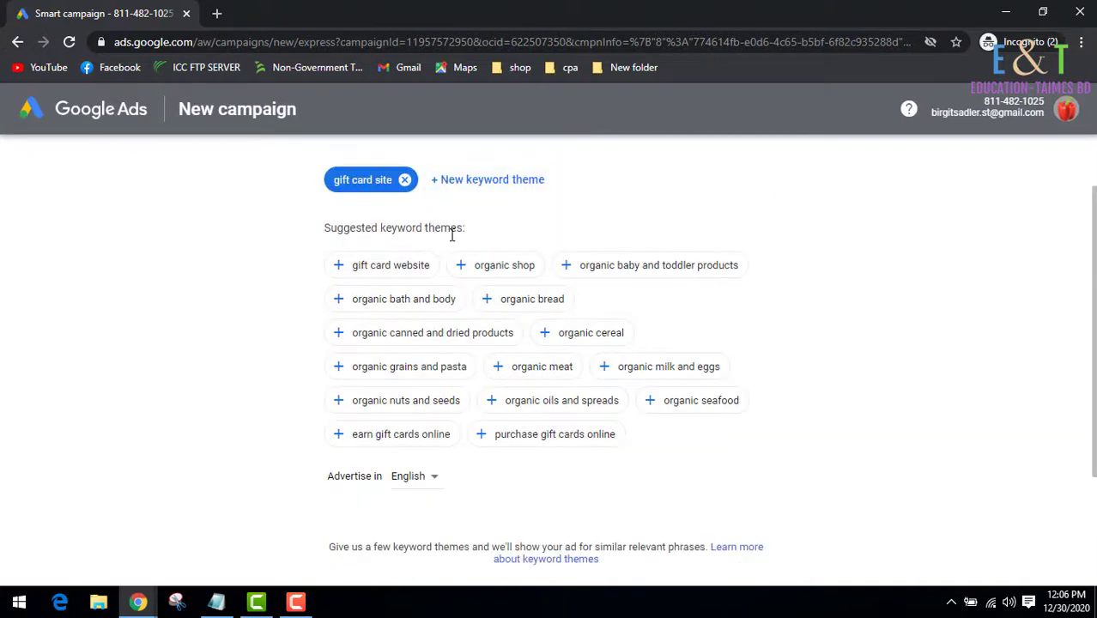
pyautogui.scroll(-2, 276, 416)
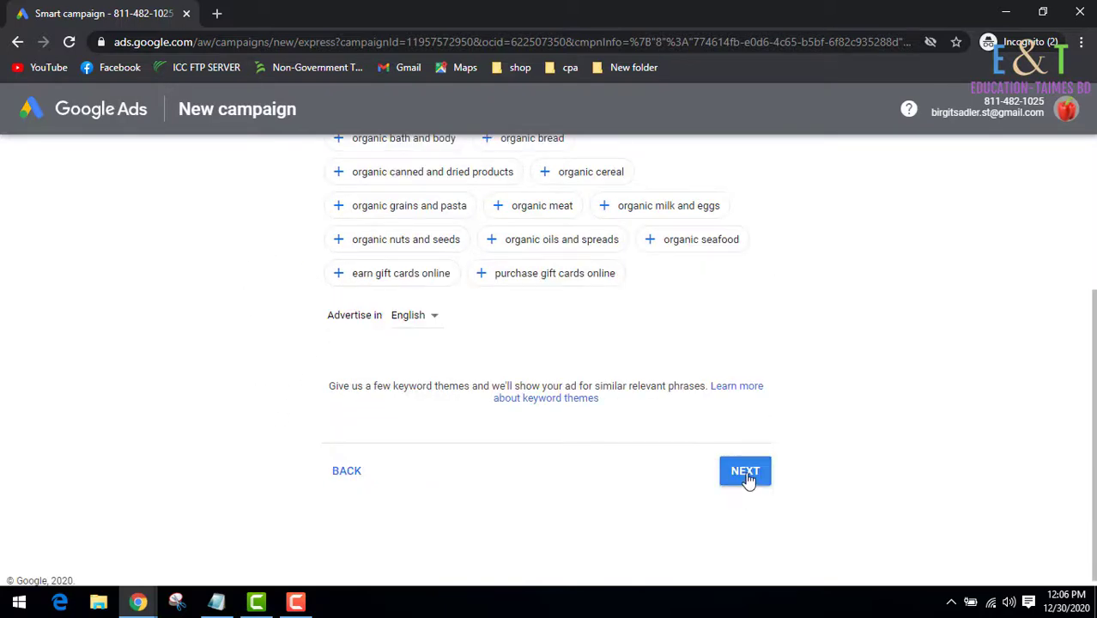
pyautogui.click(745, 475)
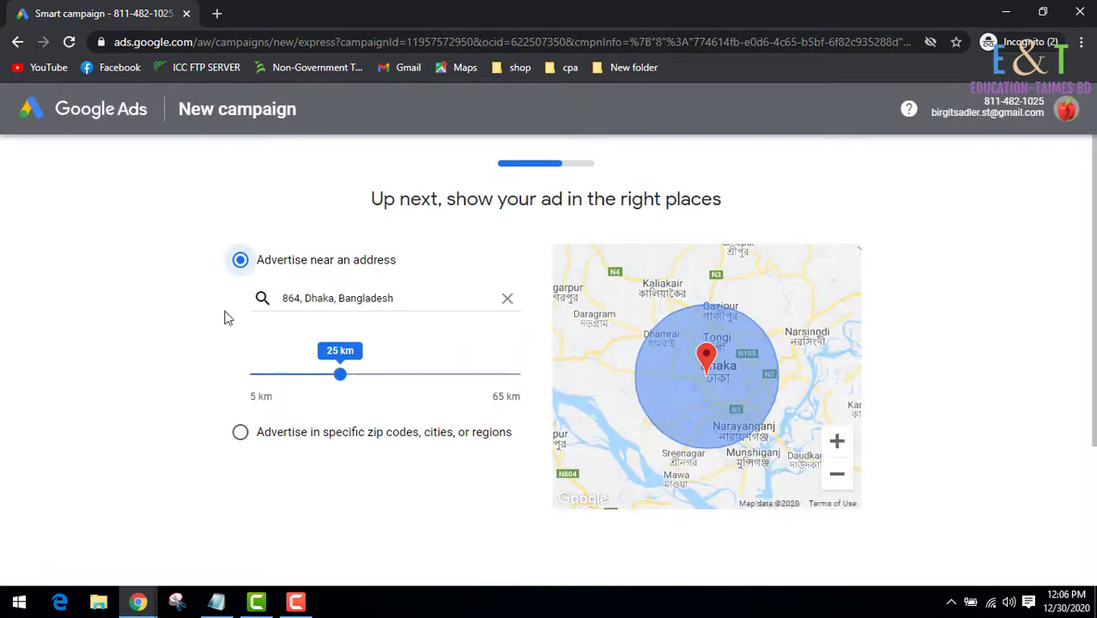
# - Set the ad to show near United States within a 40 mi radius and continue to the budget
pyautogui.click(421, 297)
pyautogui.write('UN')
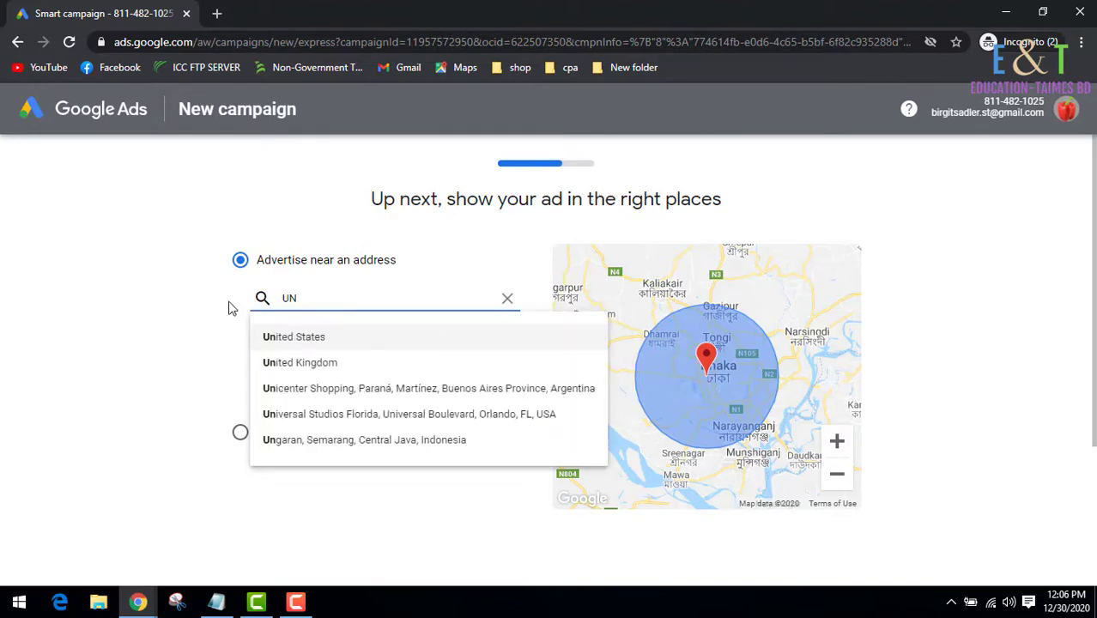
pyautogui.click(270, 337)
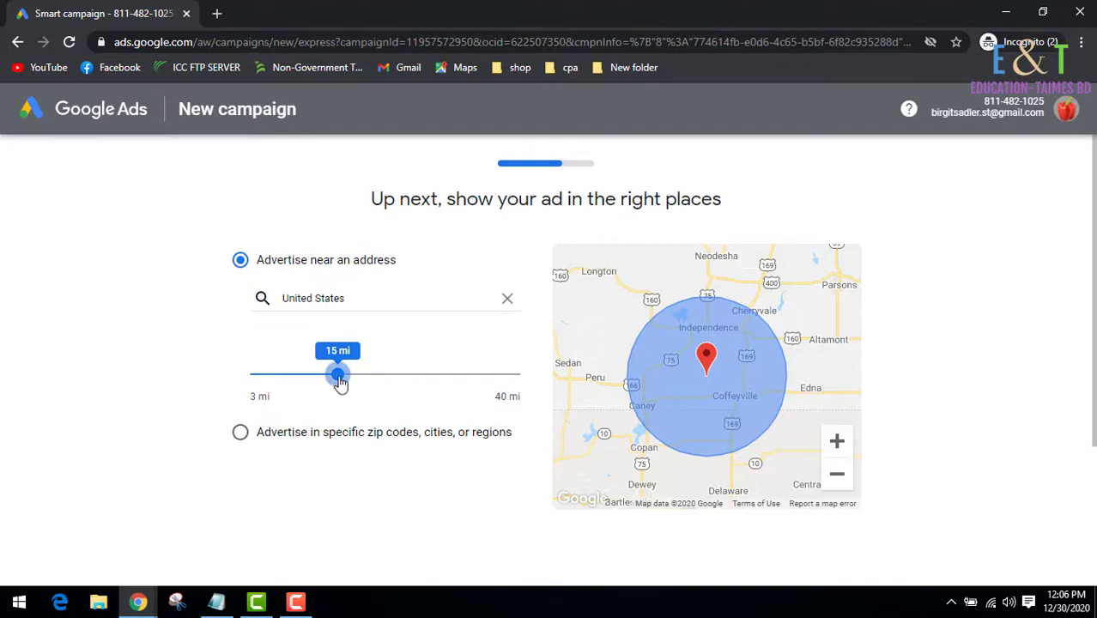
pyautogui.moveTo(340, 384); pyautogui.dragTo(526, 387)
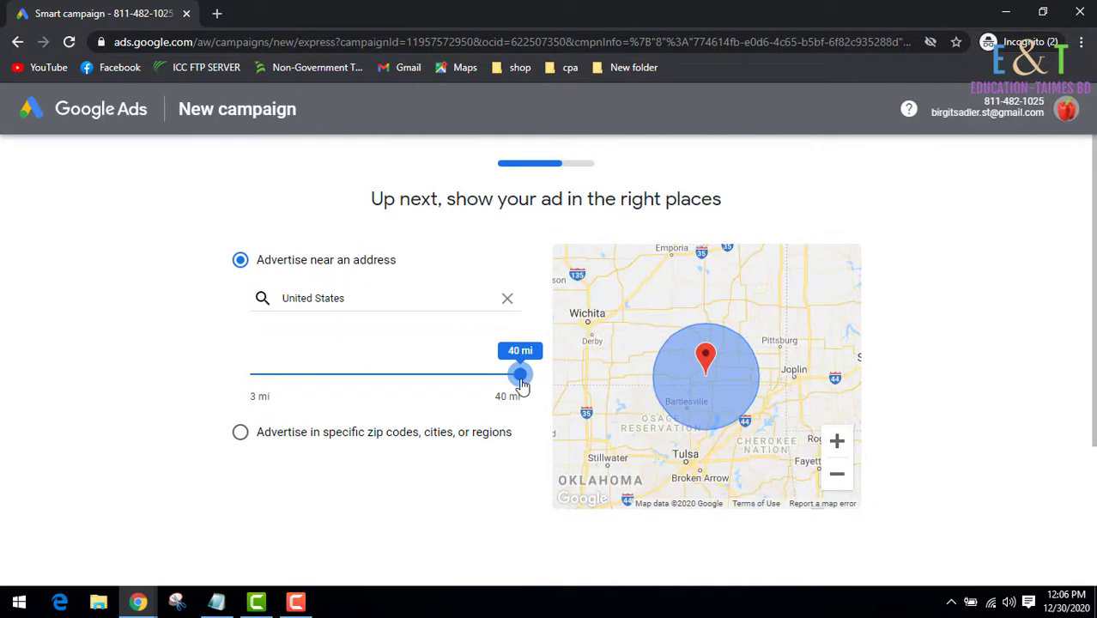
pyautogui.scroll(-3, 407, 411)
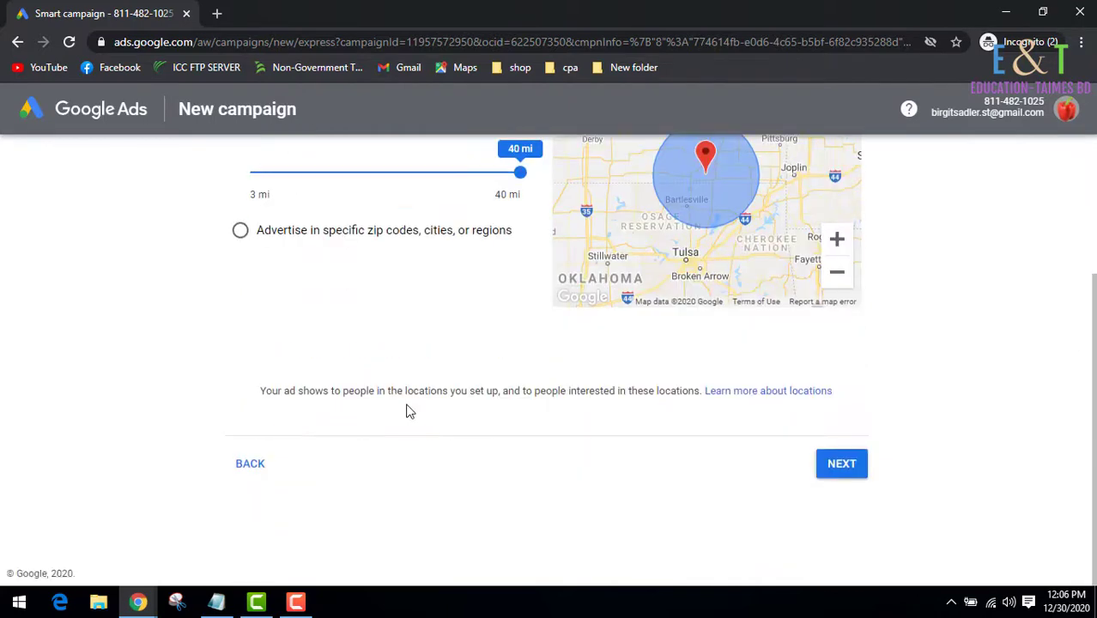
pyautogui.click(842, 463)
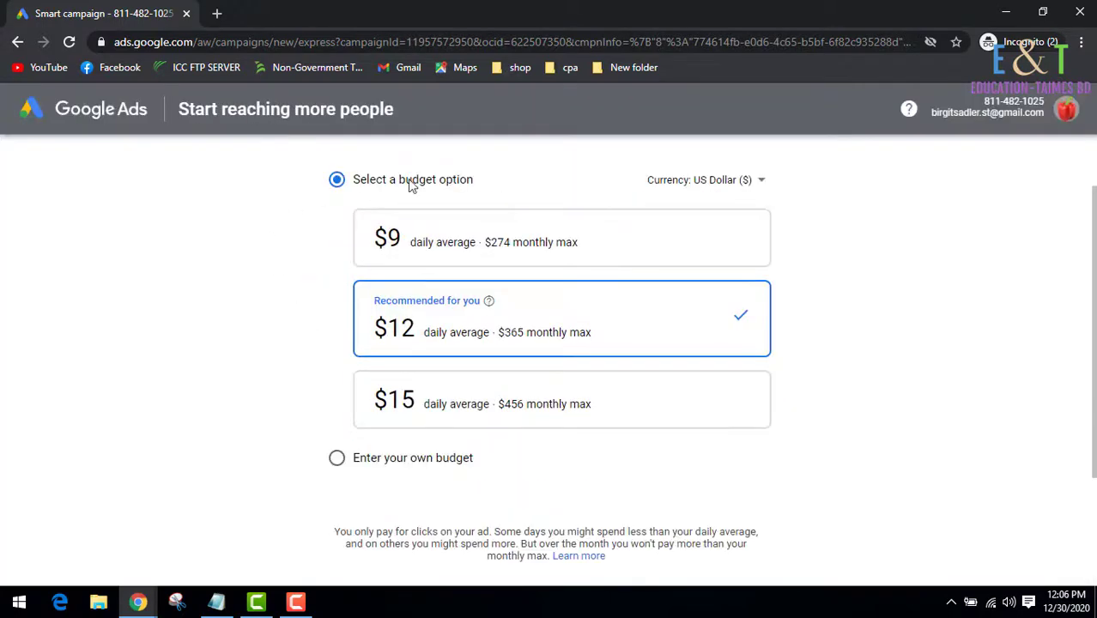
# - Choose to enter an own budget, keep it at a $12 daily average, and continue to the campaign review
pyautogui.click(337, 459)
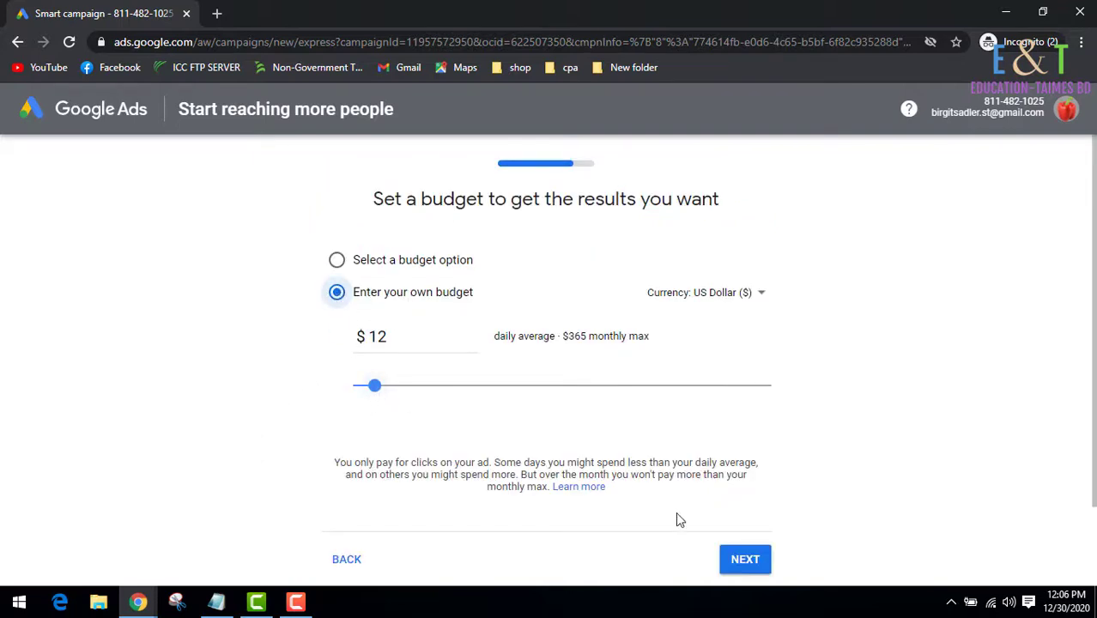
pyautogui.scroll(-2, 676, 513)
pyautogui.click(752, 462)
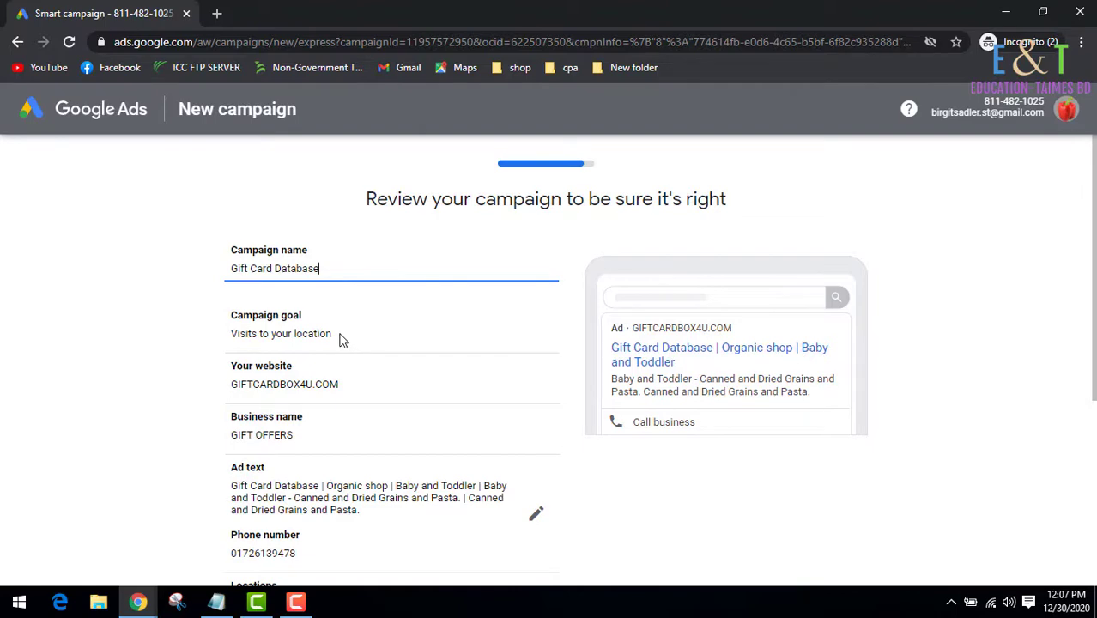
# - Review the campaign summary, including the goal, website, ad text, phone number, locations, keyword themes and budget
pyautogui.scroll(-1, 339, 341)
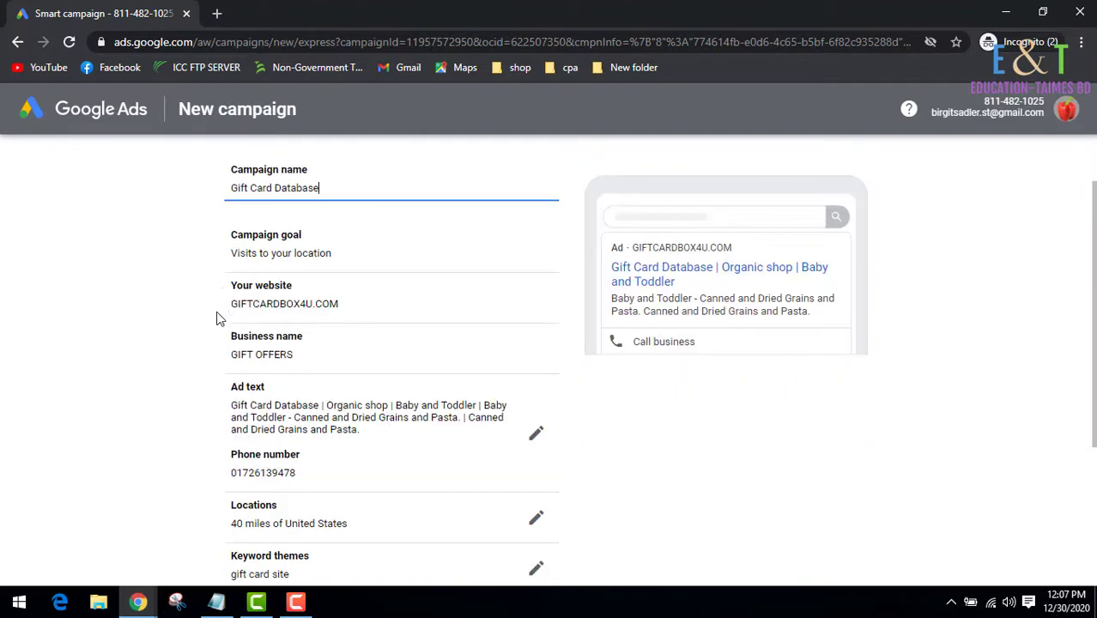
pyautogui.scroll(-2, 299, 362)
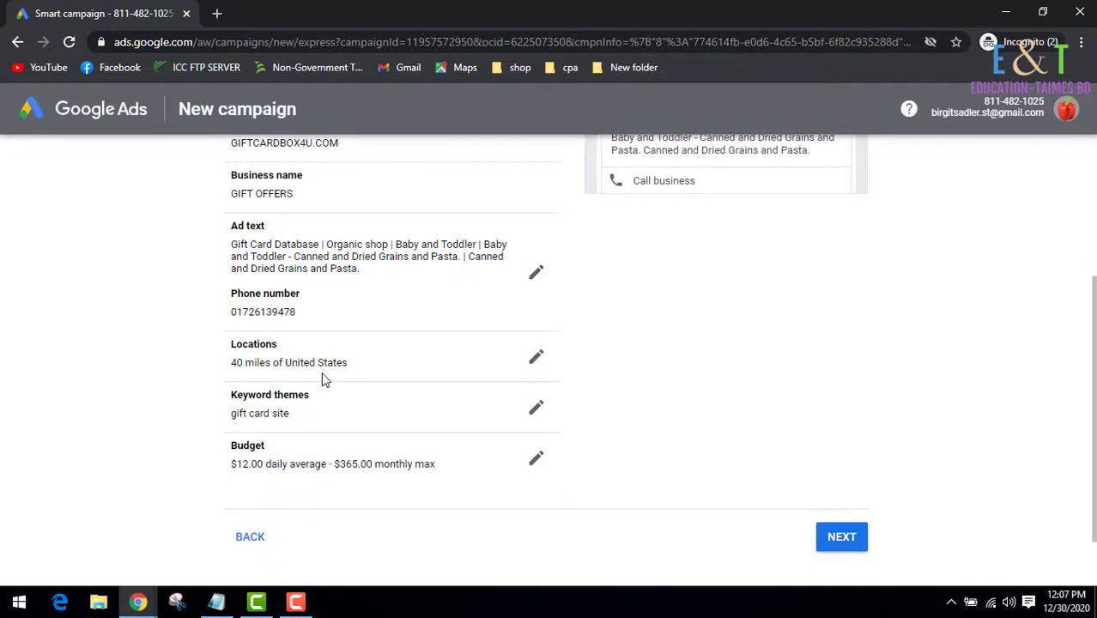
pyautogui.scroll(-1, 324, 379)
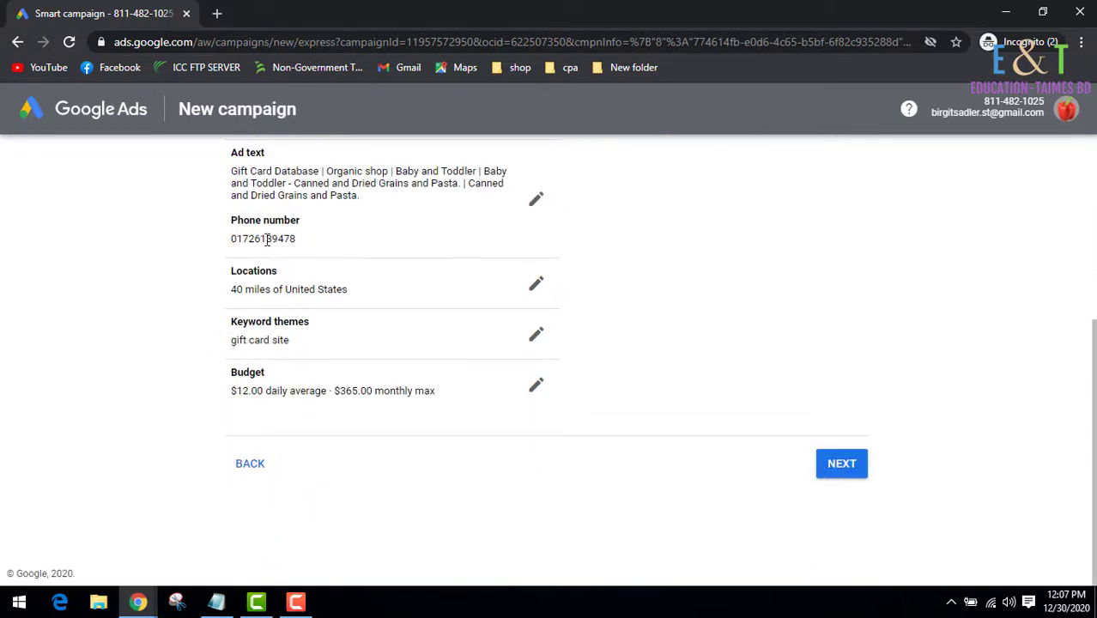
# - Accept the campaign review, continue to the payment info, and set the account type to Individual
pyautogui.click(842, 465)
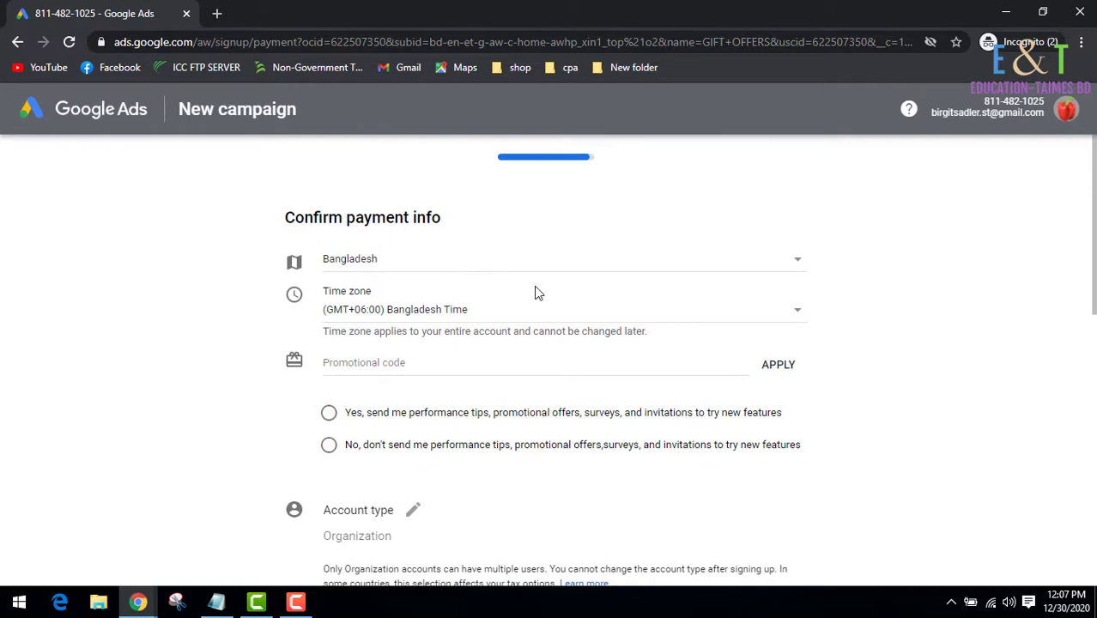
pyautogui.scroll(-3, 481, 283)
pyautogui.click(412, 270)
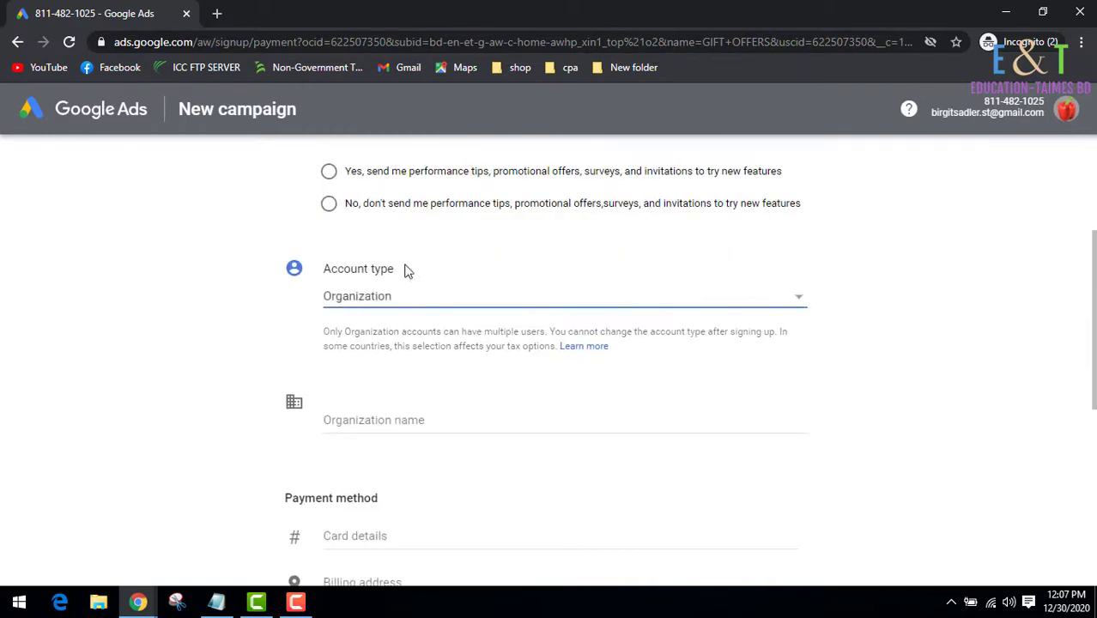
pyautogui.click(729, 309)
pyautogui.click(368, 276)
# - Look over the payment method and billing address, and switch the payment setting to Manual payments
pyautogui.scroll(-2, 309, 292)
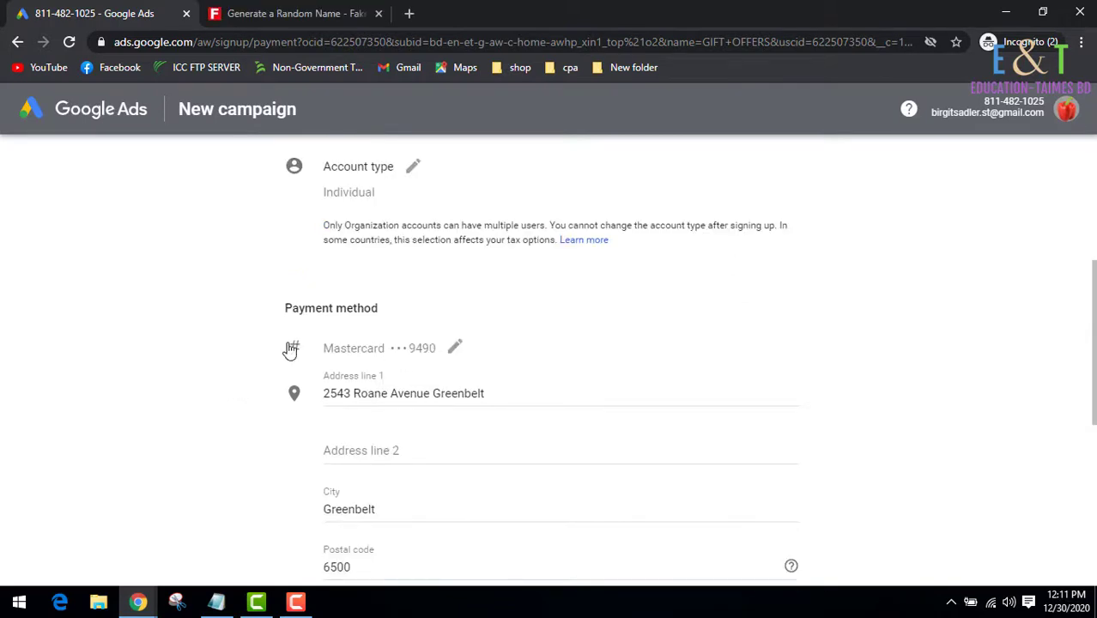
pyautogui.scroll(-2, 297, 325)
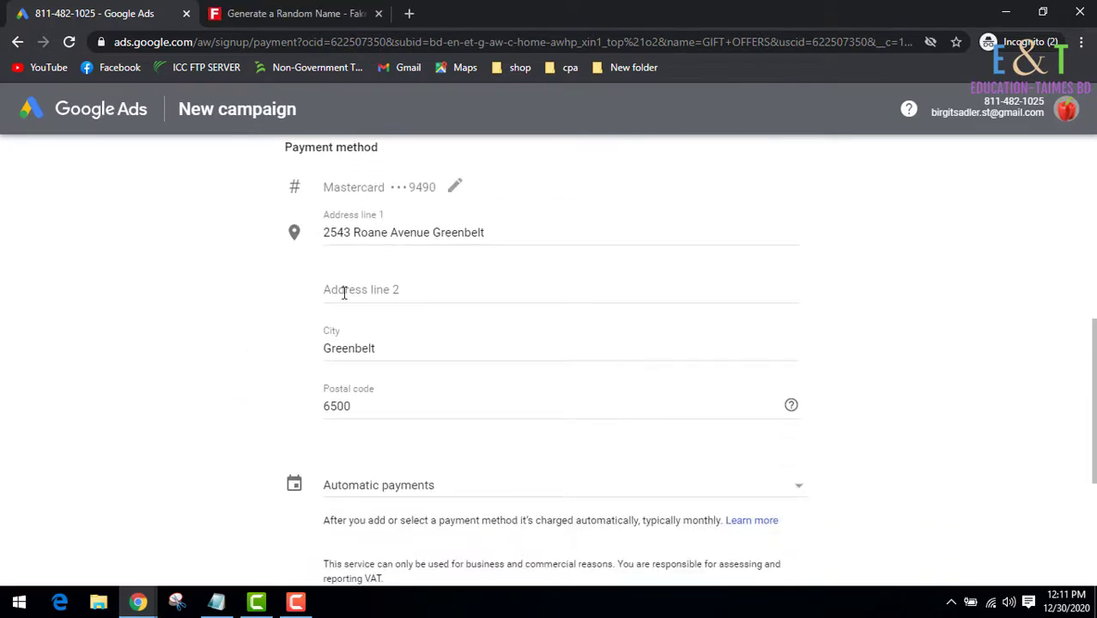
pyautogui.scroll(-2, 298, 338)
pyautogui.scroll(-2, 251, 319)
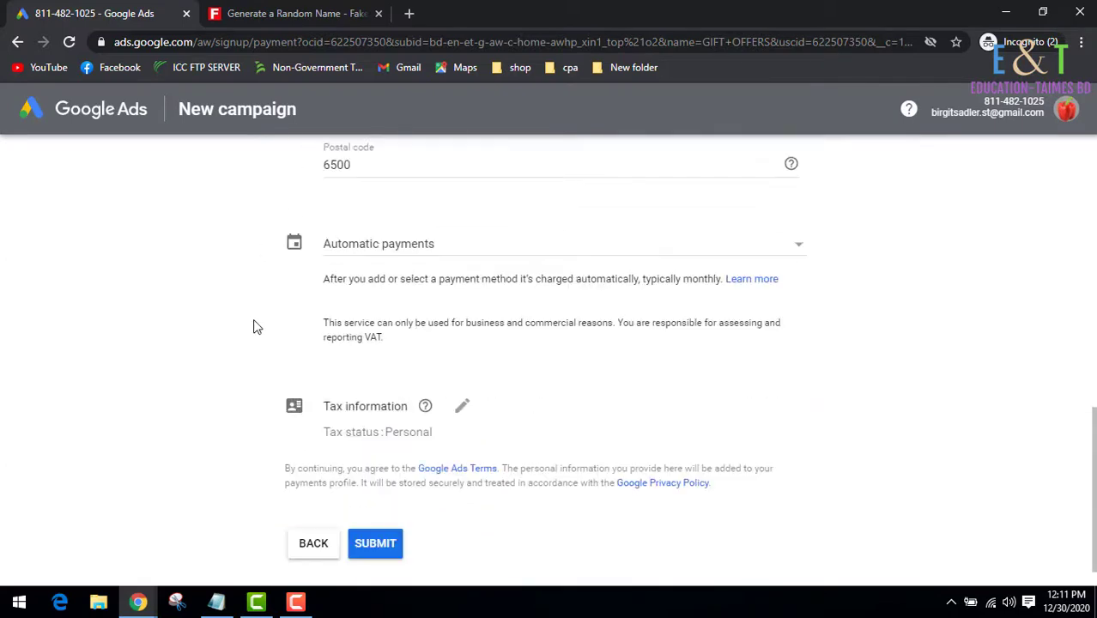
pyautogui.scroll(1, 249, 316)
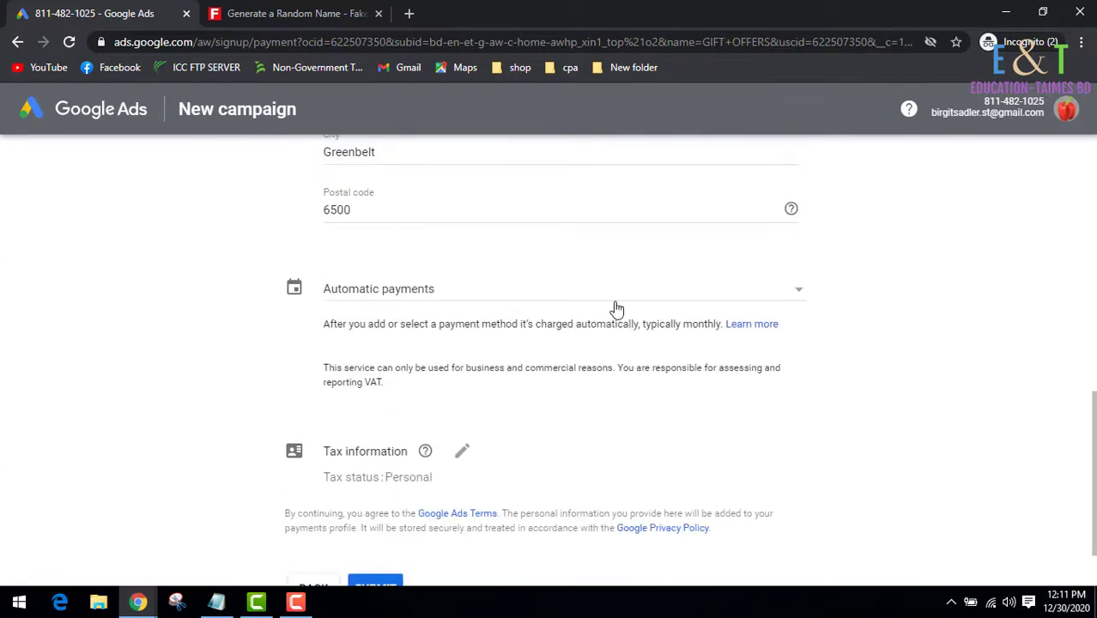
pyautogui.click(791, 290)
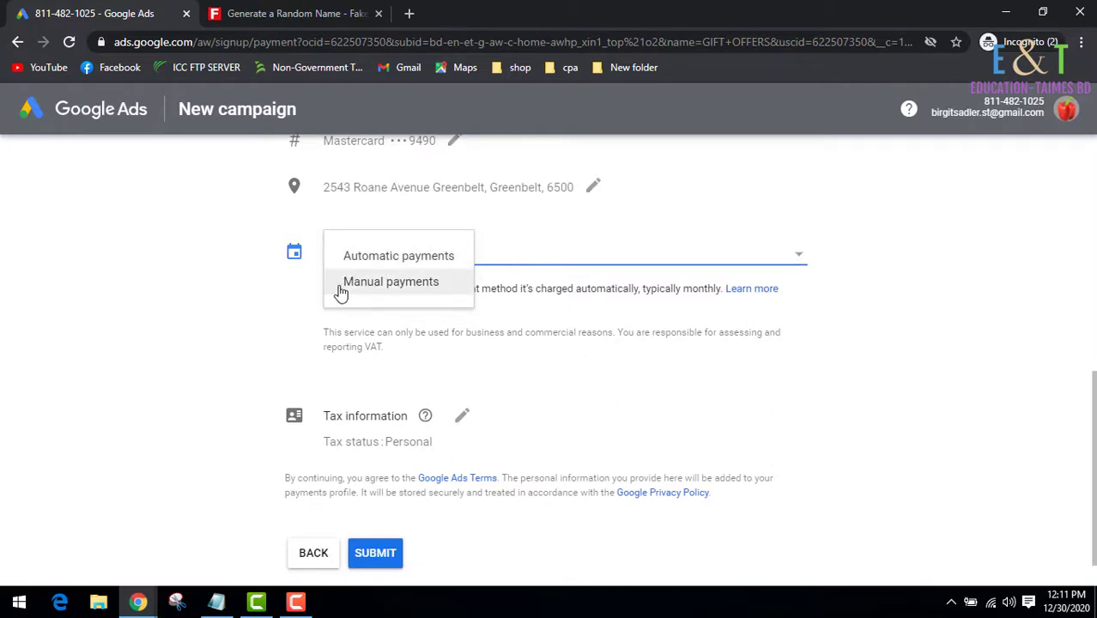
pyautogui.click(365, 292)
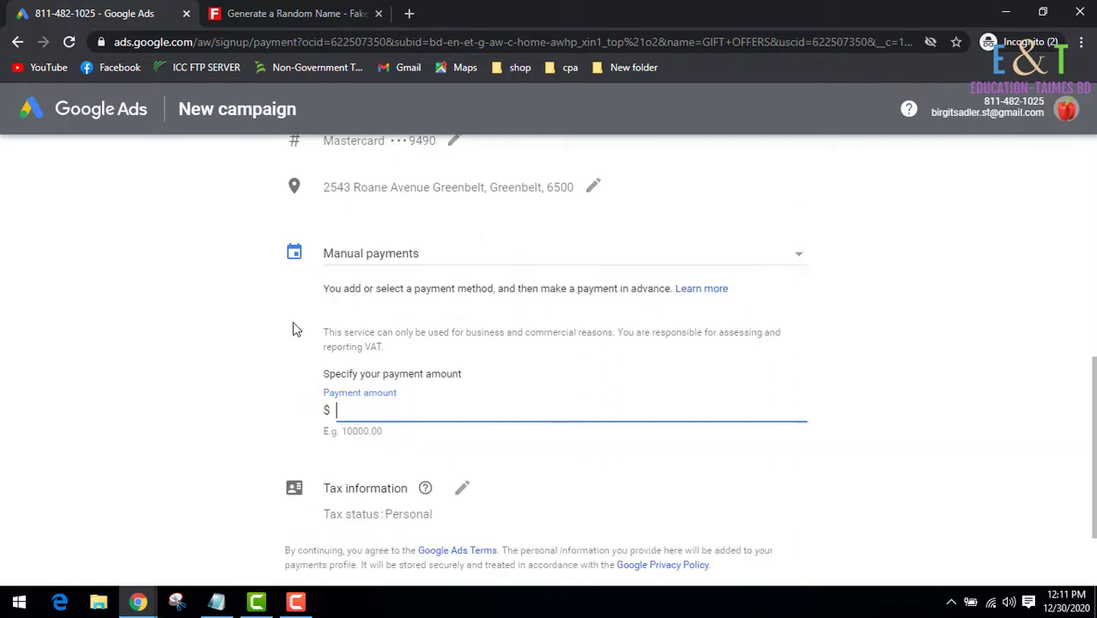
pyautogui.scroll(-2, 258, 314)
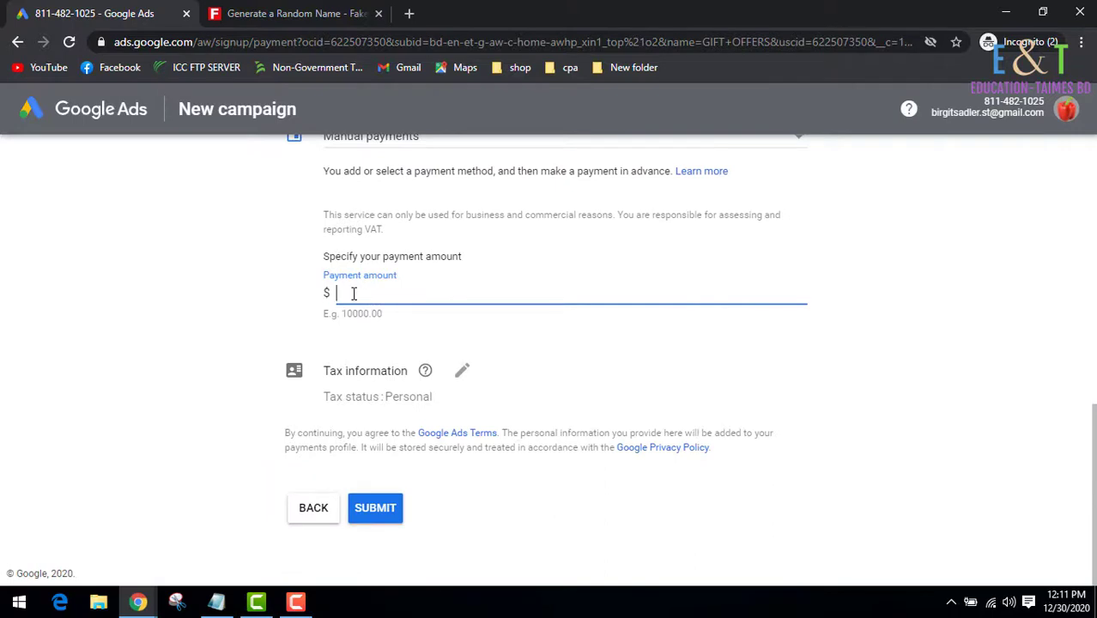